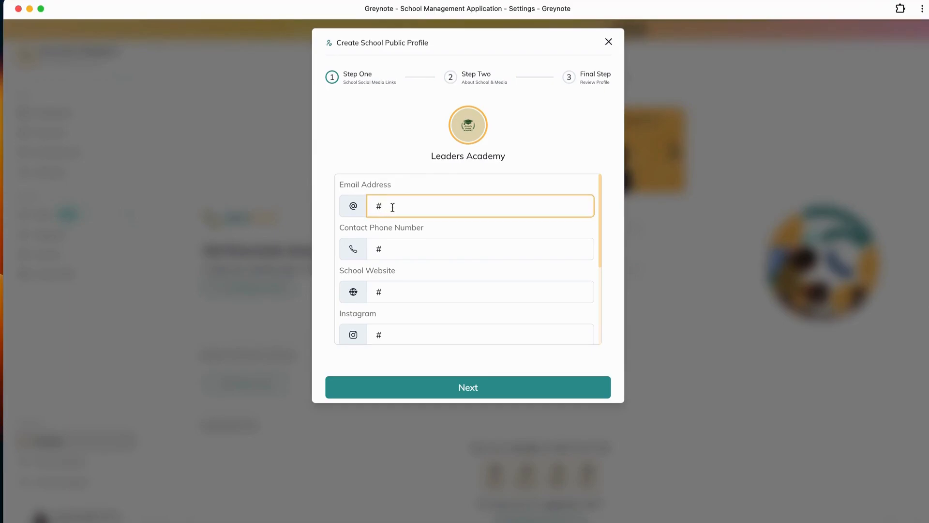
- Fill in the school's email address and contact phone number in the public profile form
left_click(450, 237)
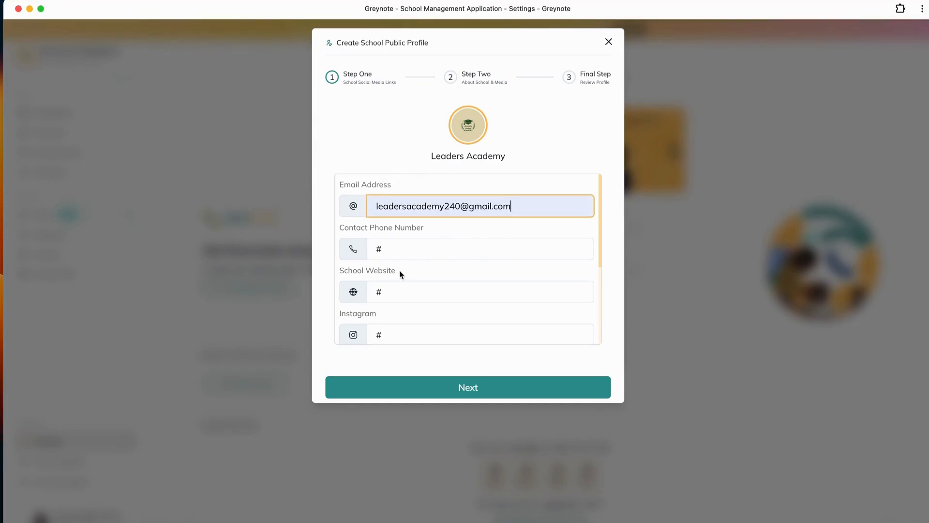
left_click(388, 250)
key("BackSpace")
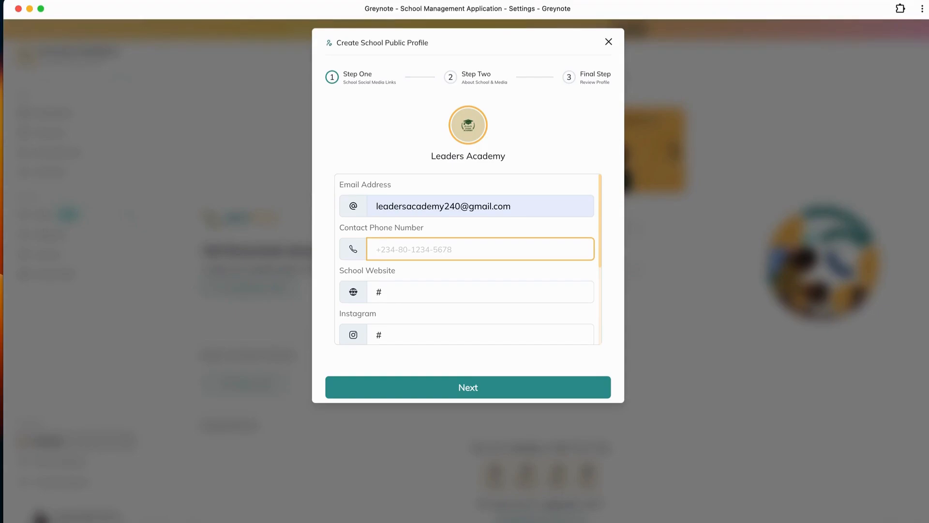
type("080123456789")
left_click(393, 292)
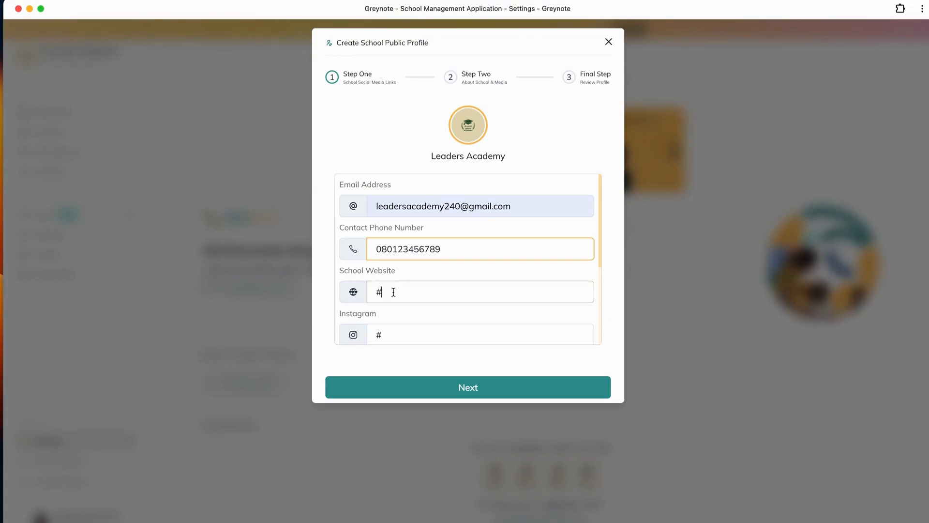
key("BackSpace")
type("http://www.leadershipacademy.com")
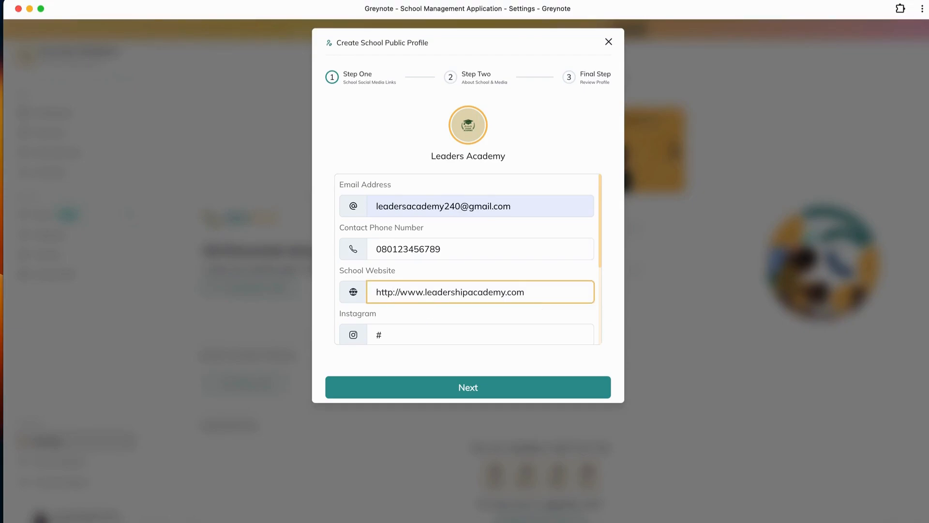
left_click(387, 338)
key("BackSpace")
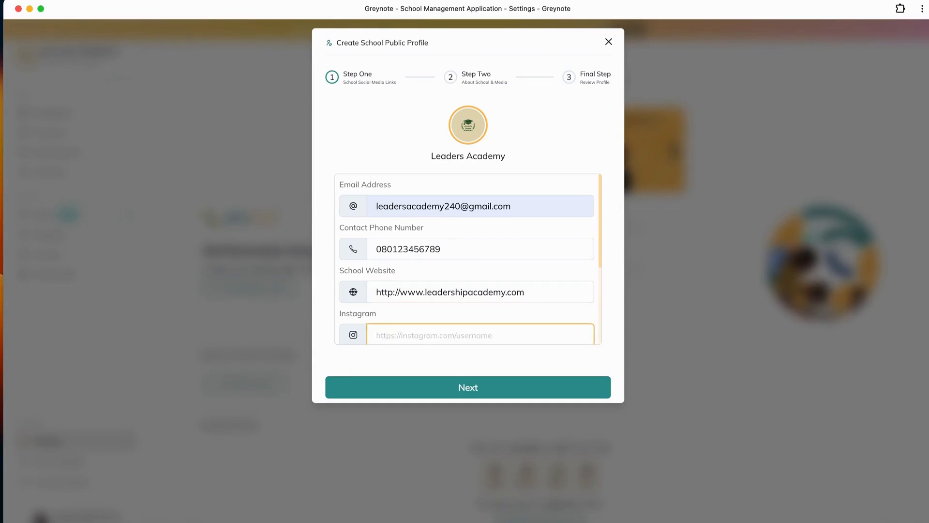
type("http://instagram.com/leadership ")
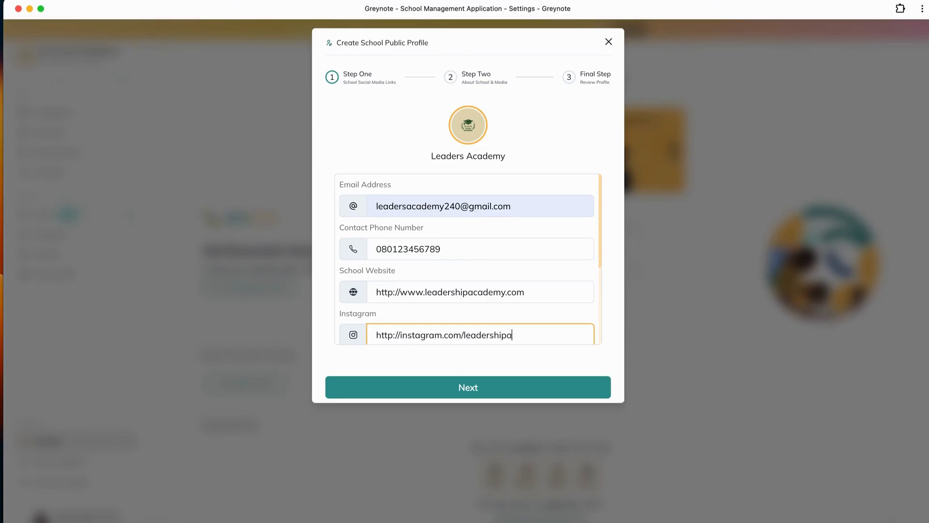
type("academy")
- Go past the remaining social media links and advance to the About School & Media step
scroll(491, 295, "down", 3)
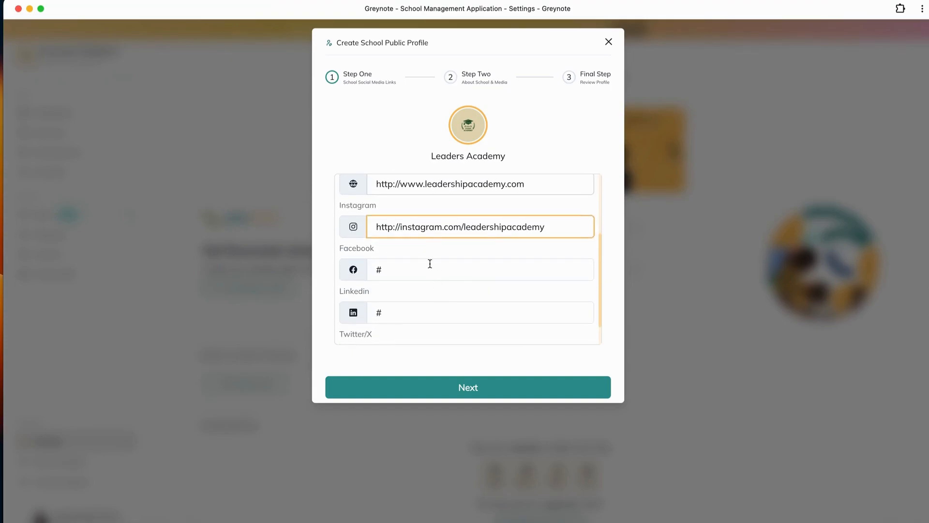
left_click(383, 272)
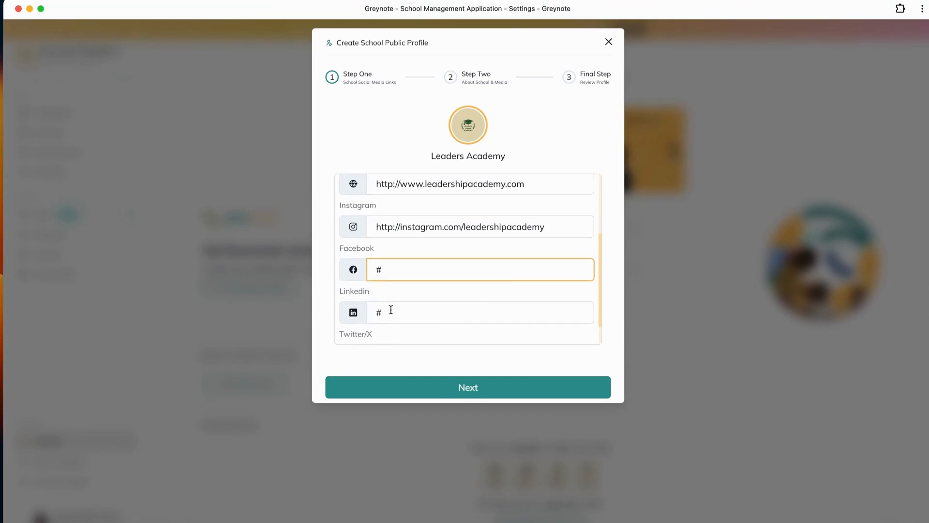
scroll(391, 310, "down", 1)
left_click(457, 387)
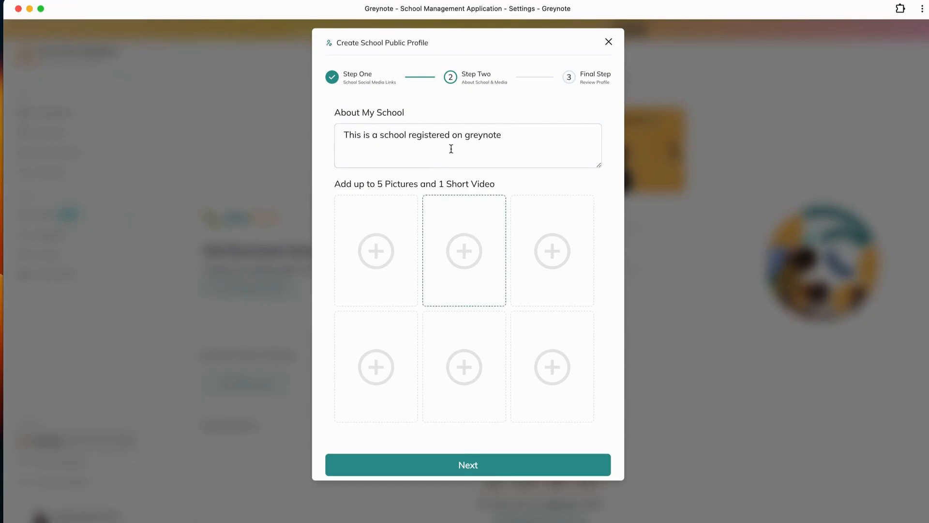
- Replace the default About My School text with the copied Leadership Academy description
left_click_drag(510, 134, 254, 126)
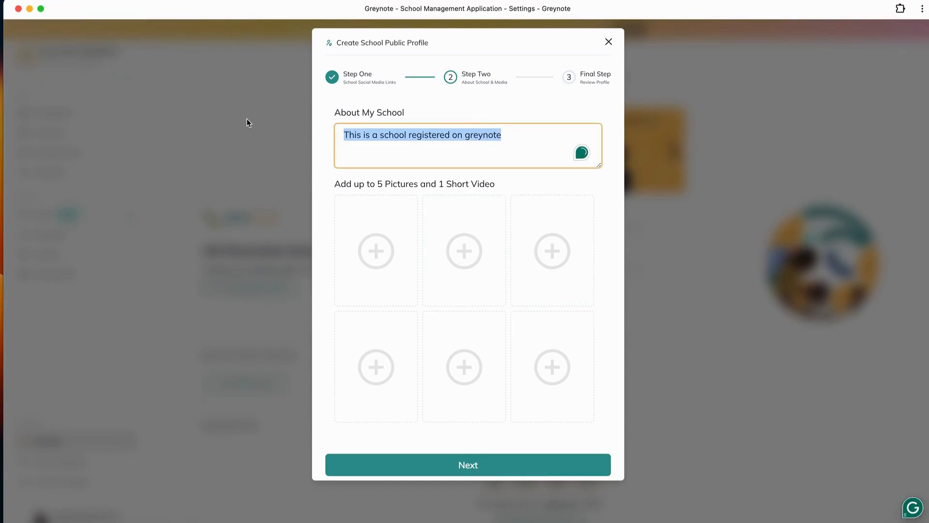
key("BackSpace")
key("super+v")
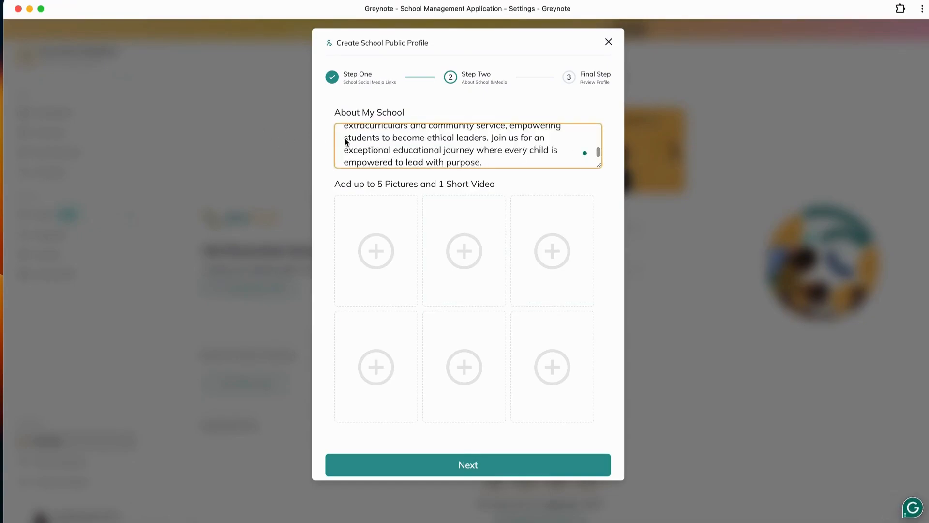
- Correct the spelling to "prioritise" and "personalised" in the About My School text and review the rest of the description
scroll(461, 144, "up", 2)
scroll(461, 145, "up", 3)
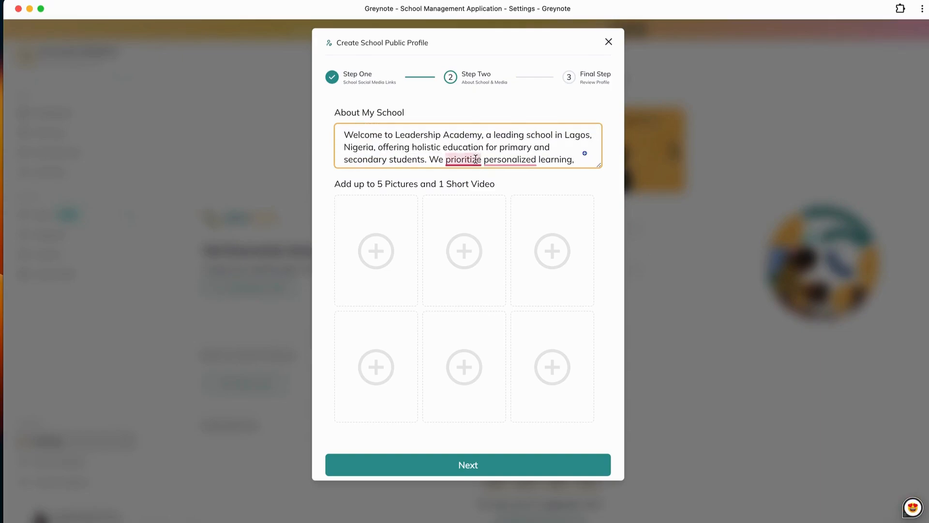
mouse_move(463, 159)
left_click(476, 191)
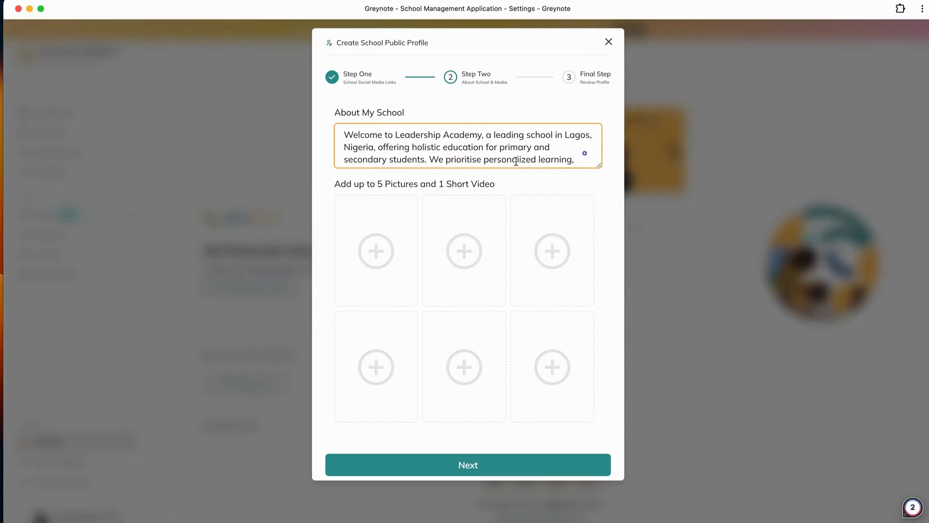
mouse_move(514, 159)
left_click(517, 191)
scroll(524, 148, "down", 3)
scroll(524, 148, "down", 3)
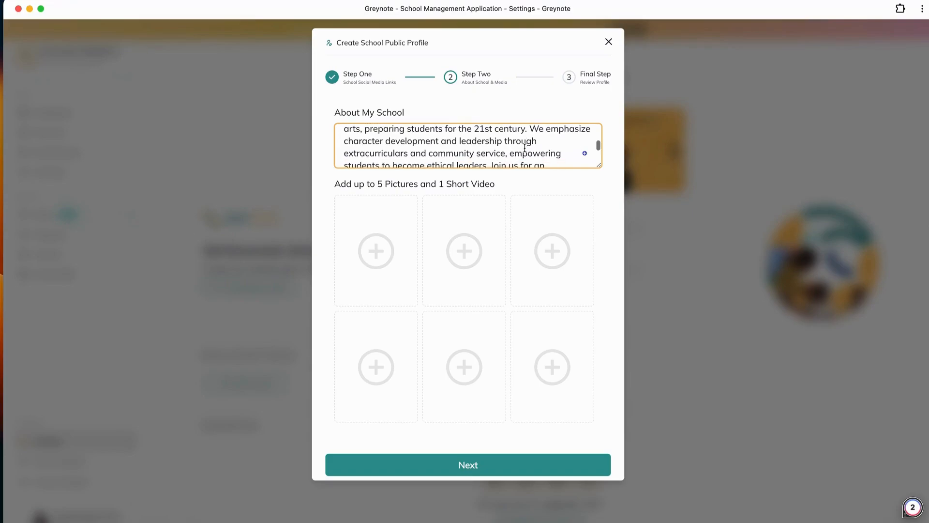
scroll(524, 147, "up", 6)
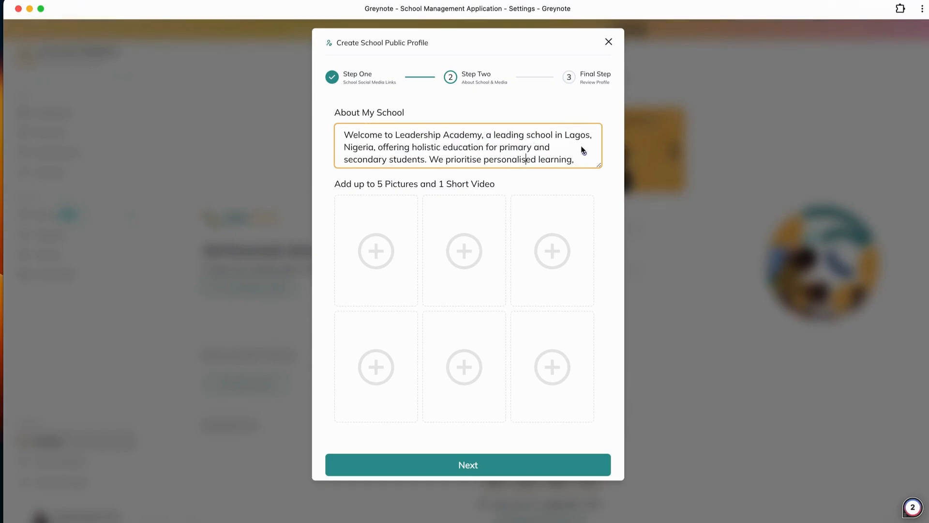
scroll(575, 159, "down", 6)
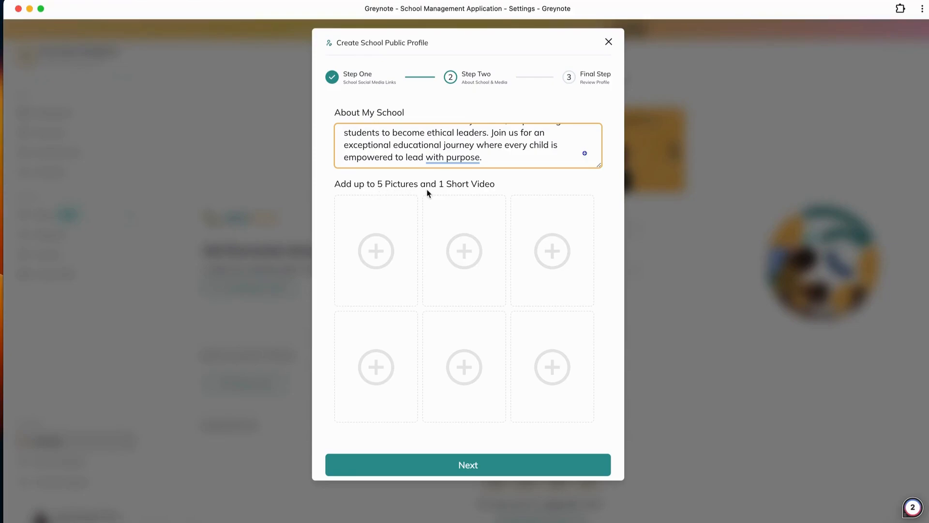
- Upload start-nursery-primary-school-nigeria-1.jpg.webp from the Discover folder into the first media slot
left_click(377, 255)
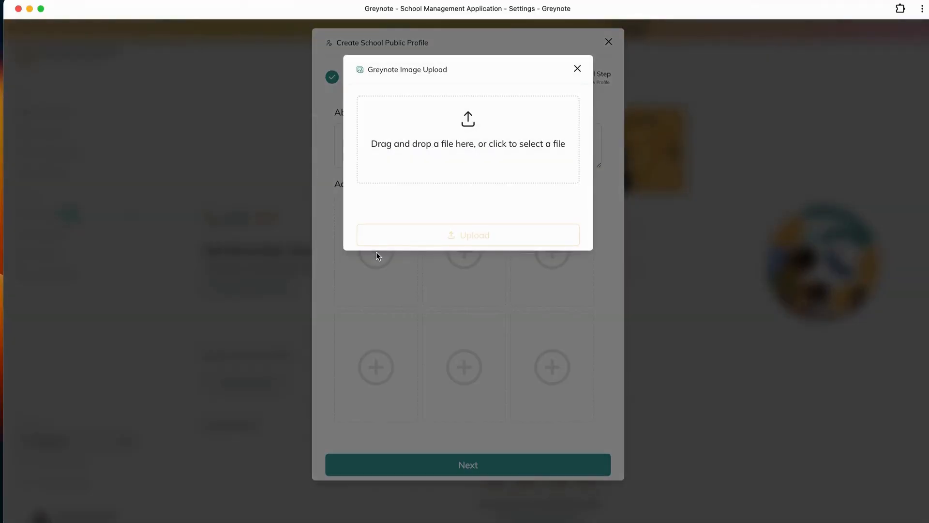
left_click(446, 140)
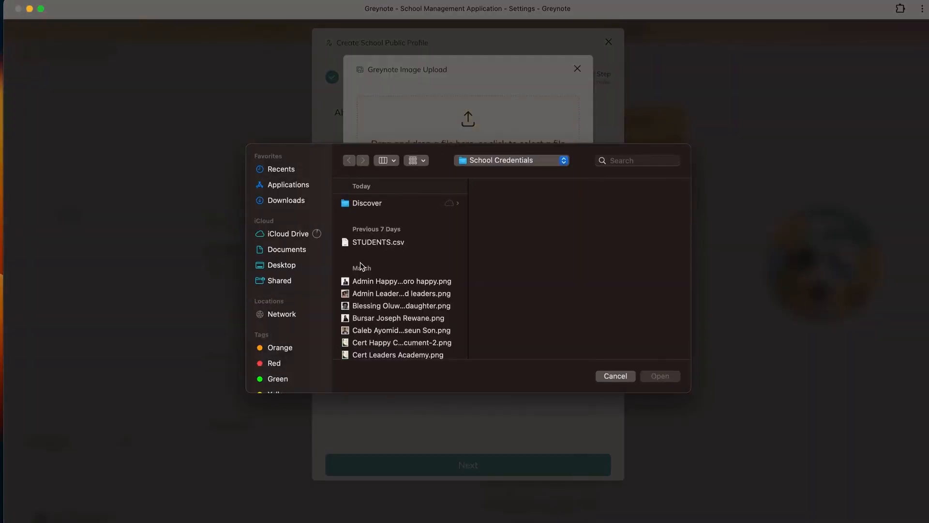
left_click(349, 204)
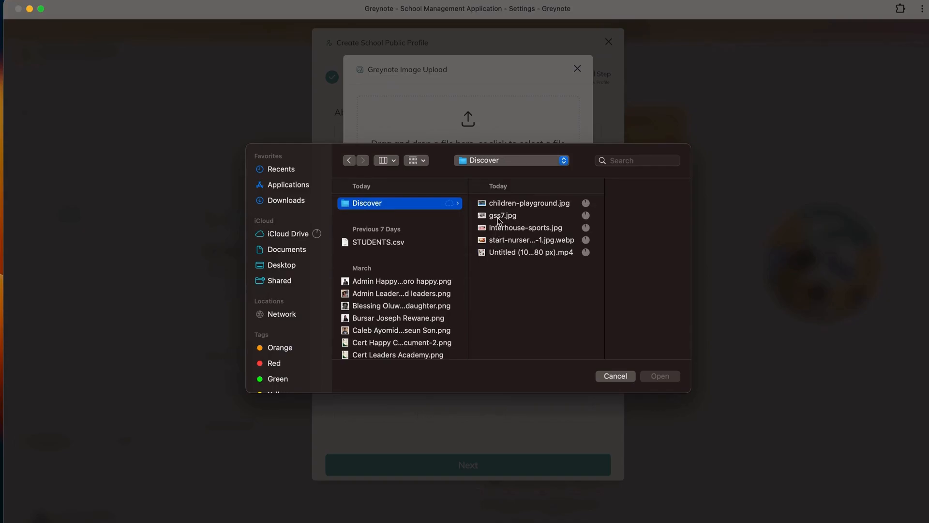
left_click(532, 240)
left_click(660, 377)
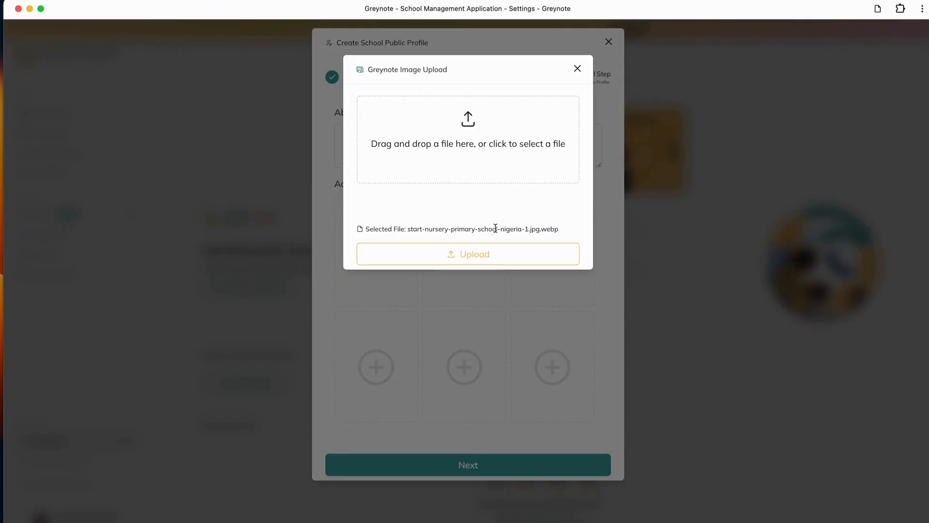
left_click(478, 255)
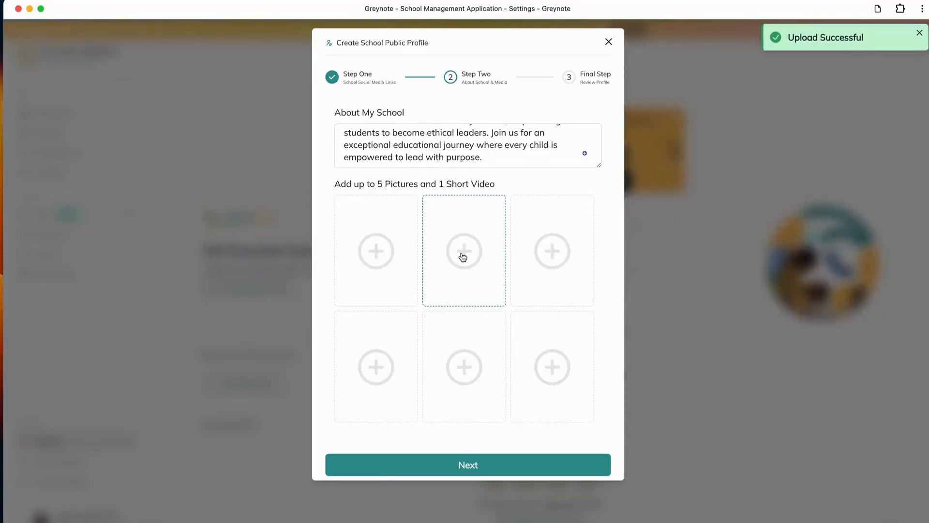
- Upload the picture gss7.jpg into the second media slot
left_click(461, 253)
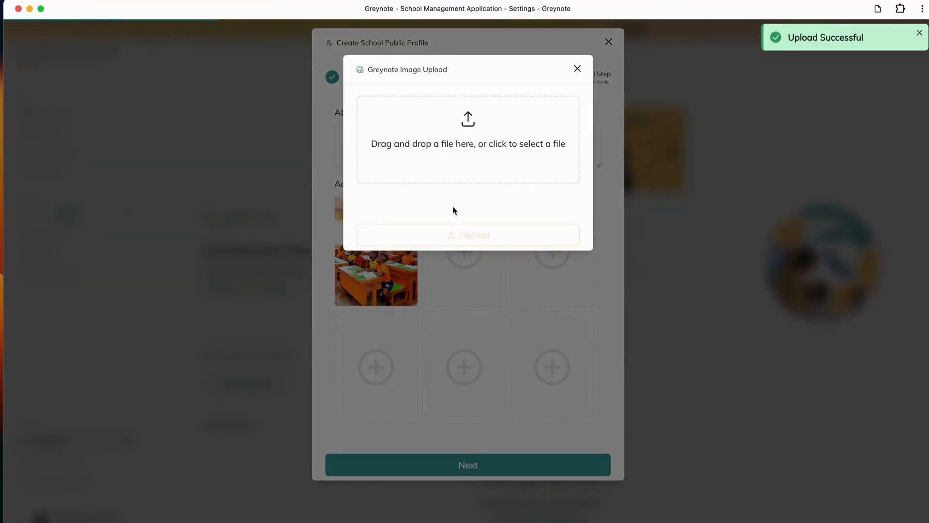
left_click(461, 149)
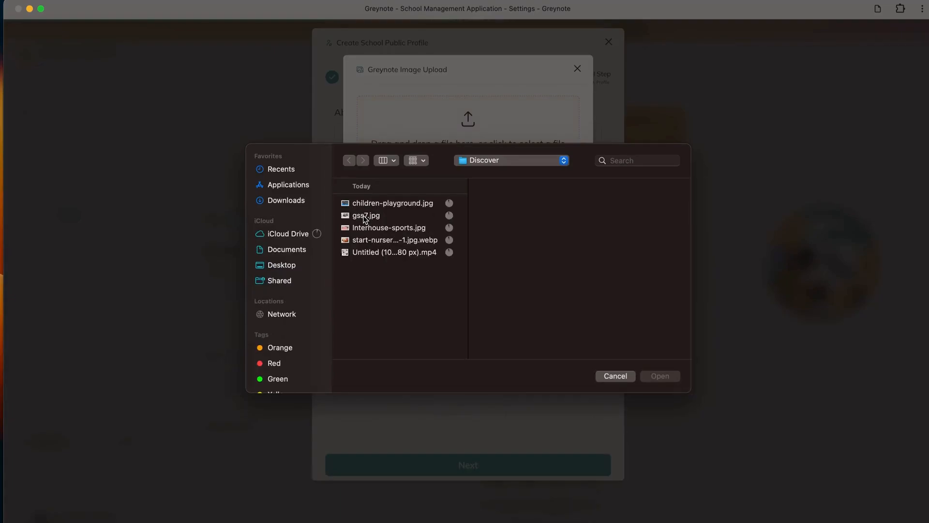
left_click(366, 217)
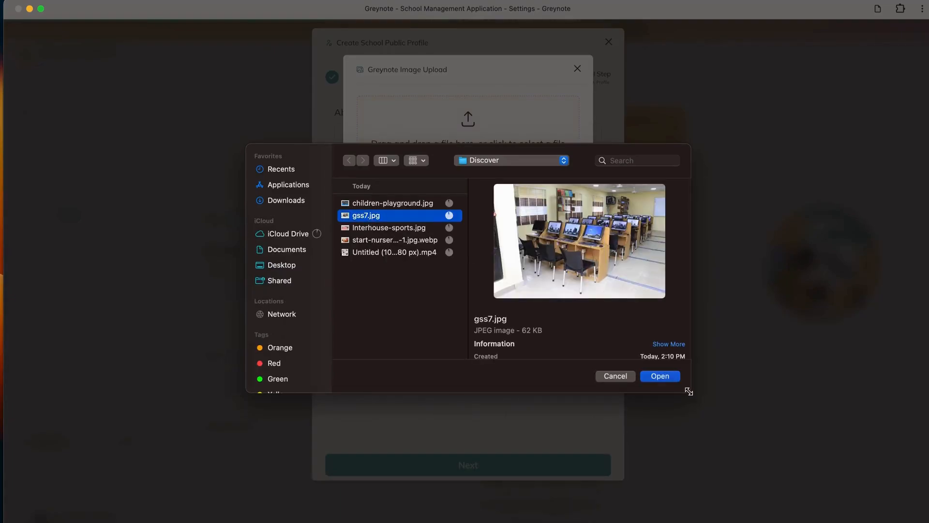
left_click(660, 376)
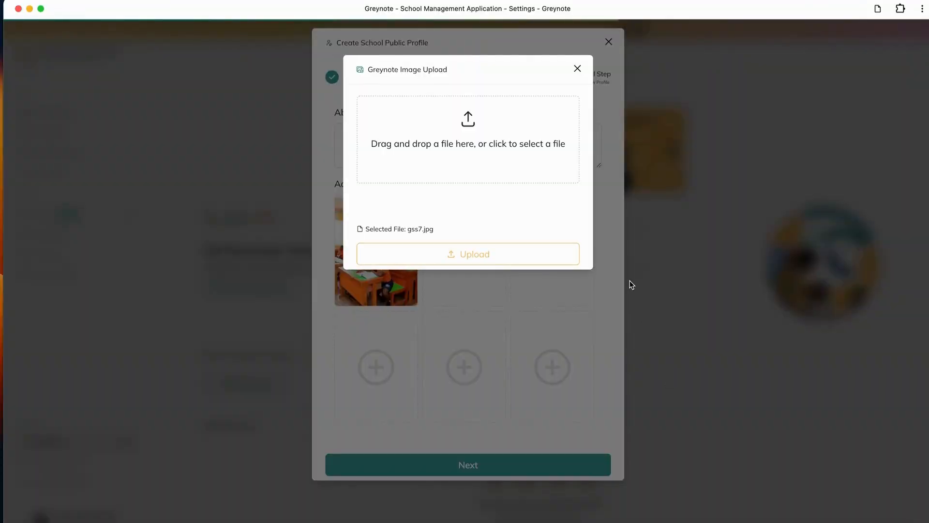
left_click(501, 263)
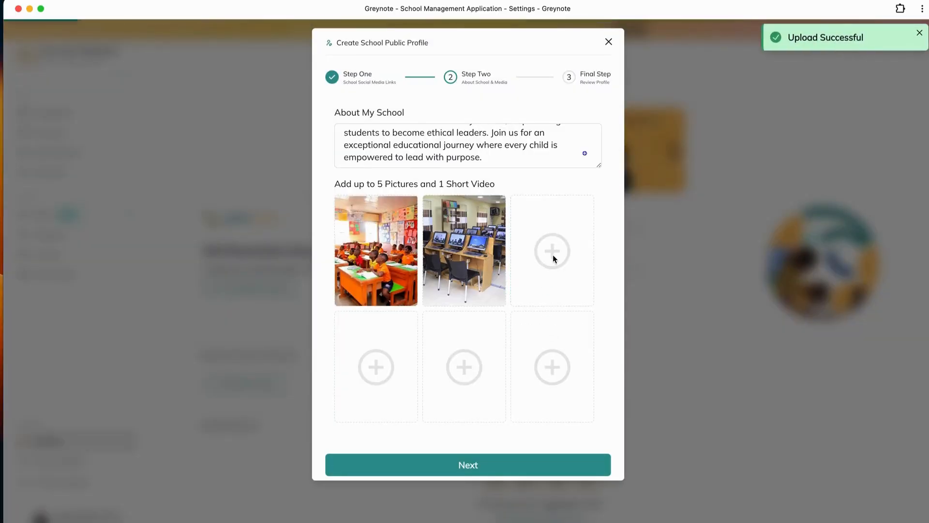
- Upload the picture Interhouse-sports.jpg into the third media slot
left_click(553, 255)
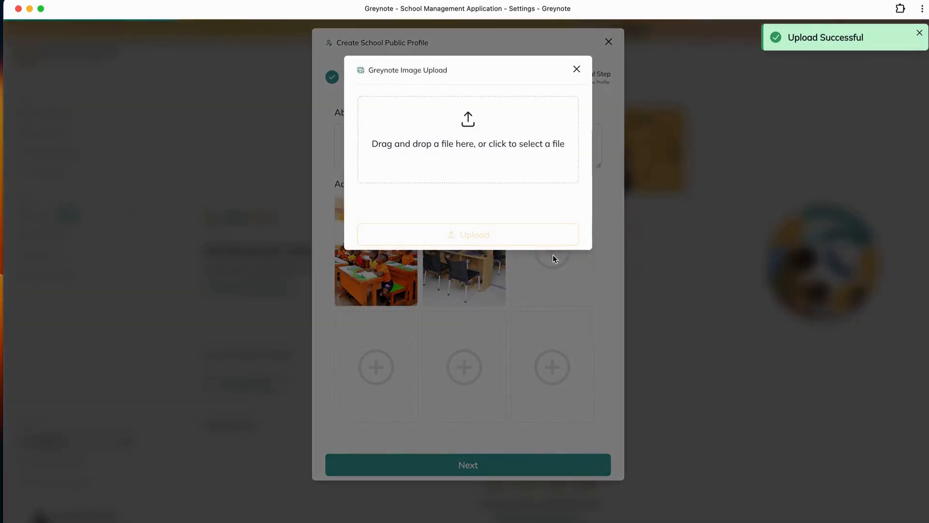
left_click(490, 148)
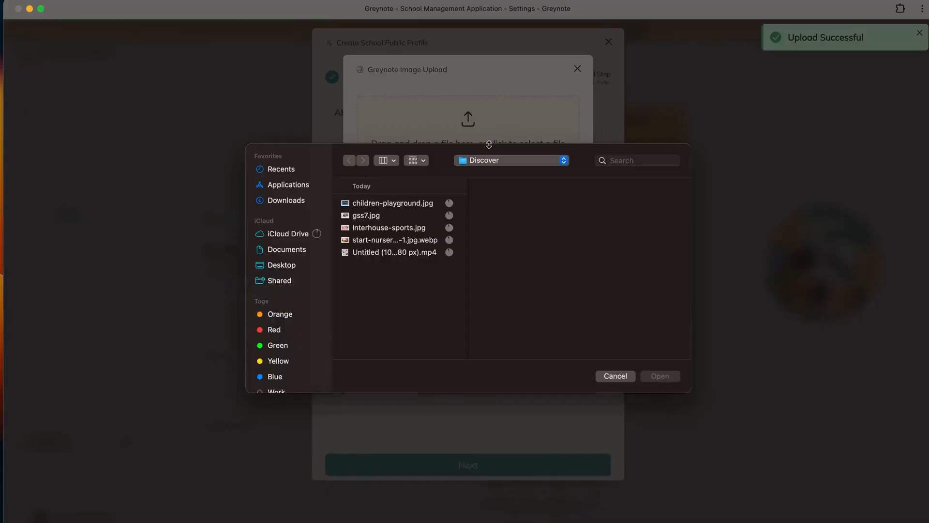
left_click(399, 231)
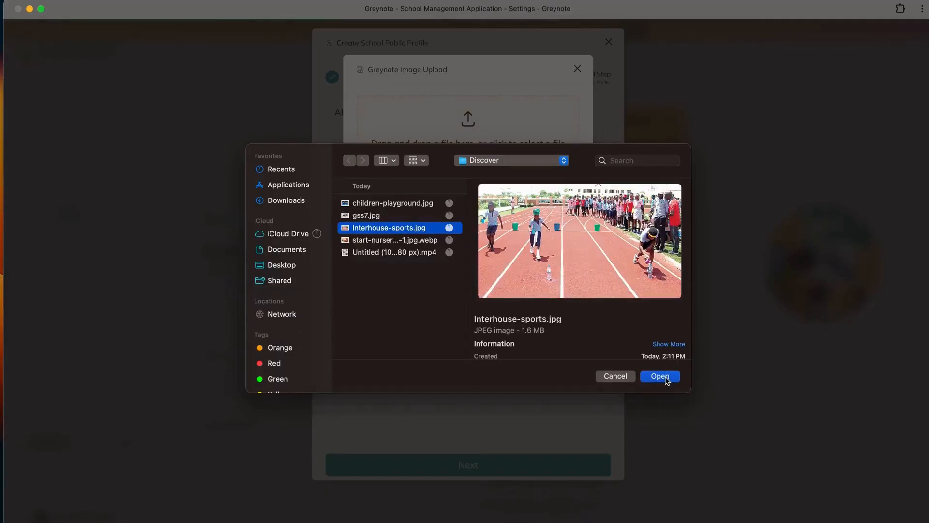
left_click(660, 376)
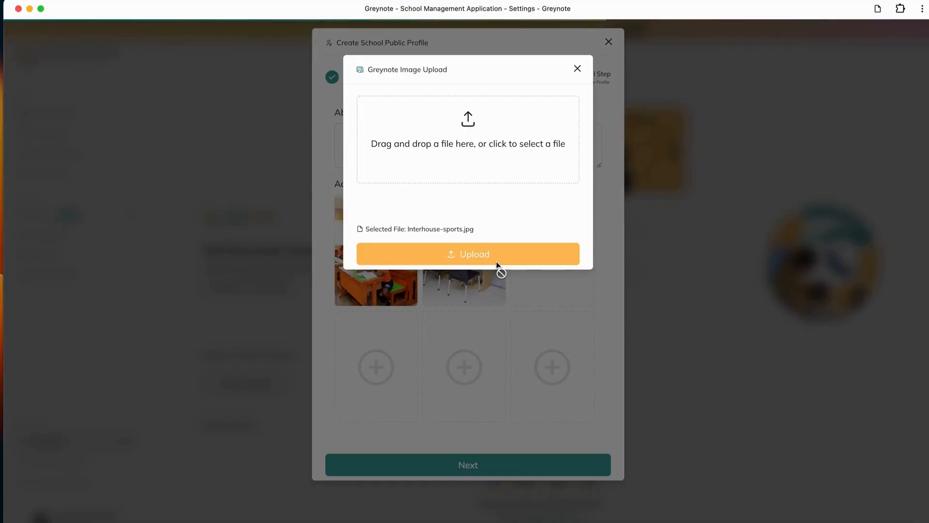
left_click(496, 262)
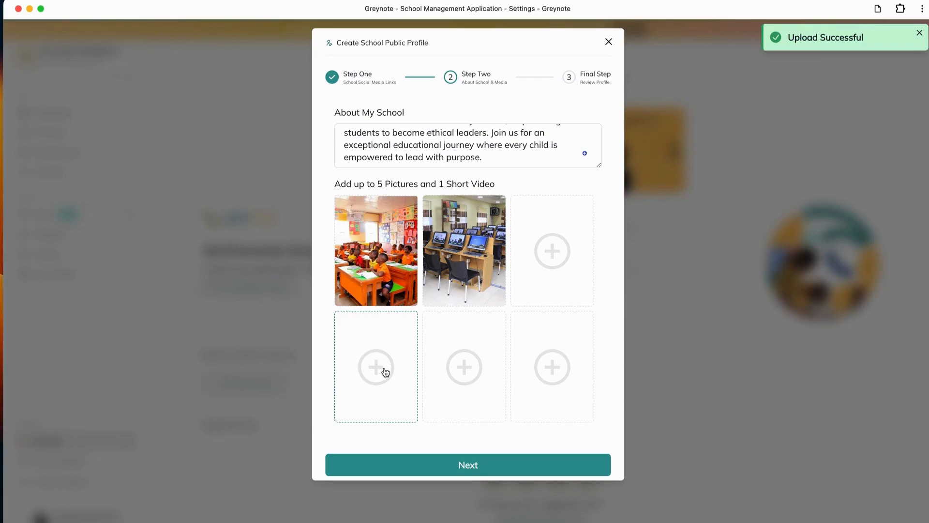
- Try to upload the video Untitled (1080 x 1080 px).mp4 from the Discover folder into the fifth media slot
left_click(468, 366)
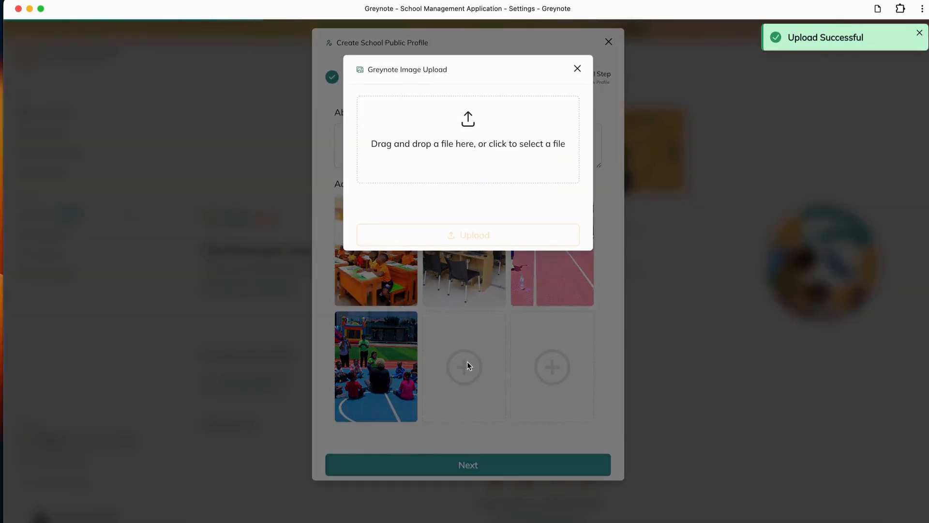
left_click(471, 147)
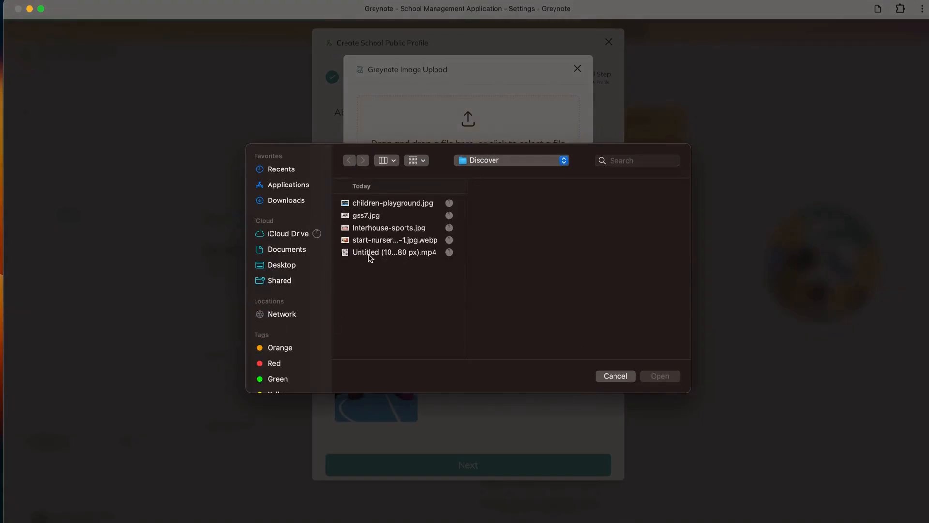
left_click(393, 253)
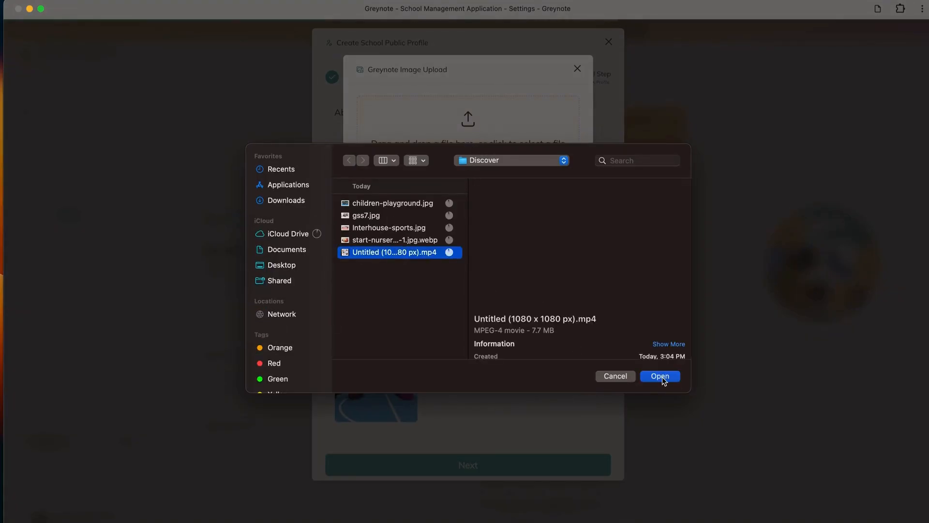
left_click(660, 377)
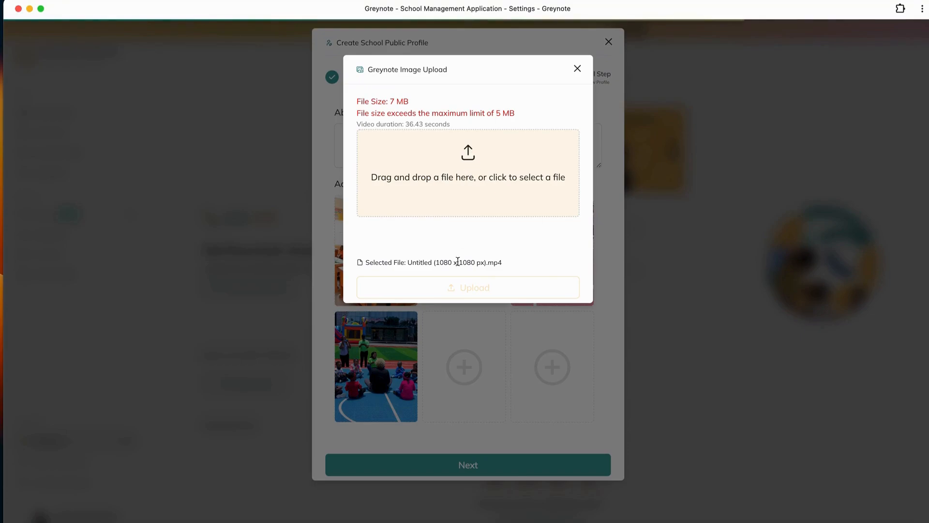
left_click(578, 70)
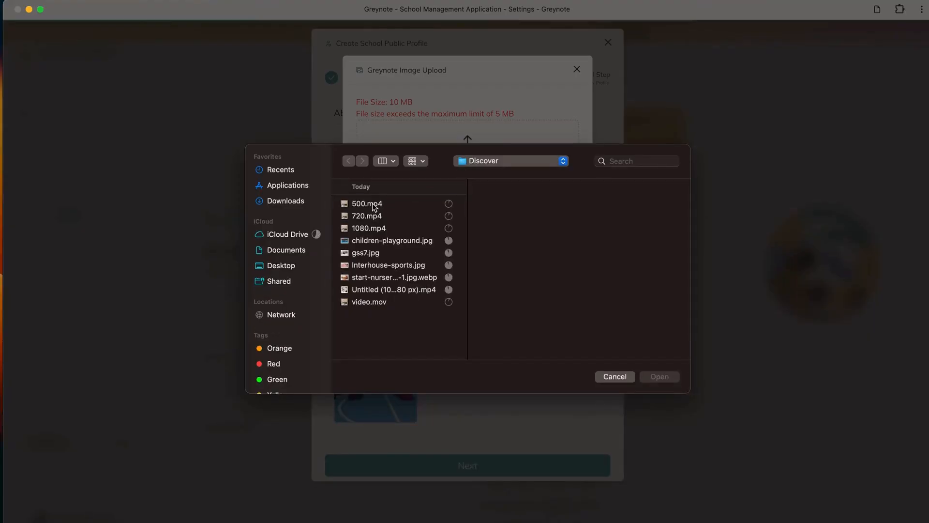
- Upload the video 500.mp4 from the Discover folder into the fifth media slot
left_click(374, 205)
left_click(659, 378)
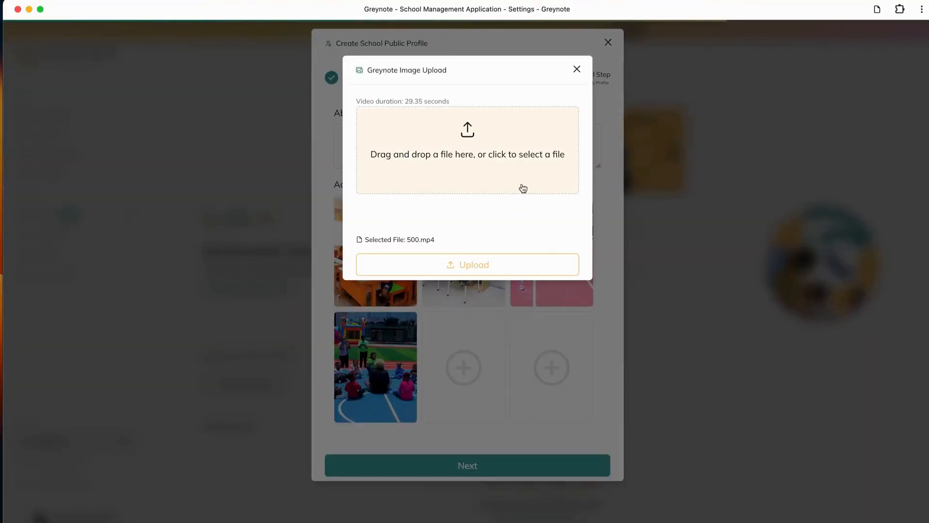
left_click(464, 264)
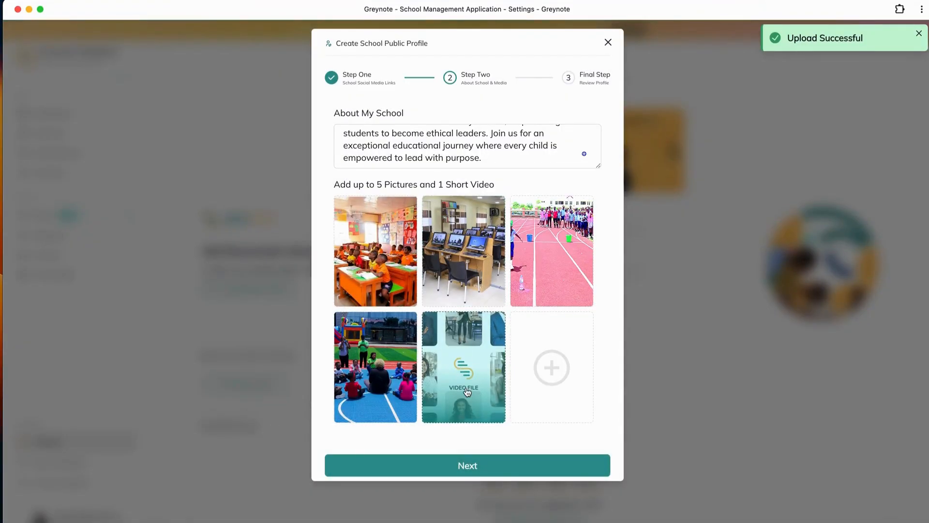
- Review the final profile summary and create the Leaders Academy profile, dismissing the trial plan offer and the notification
left_click(459, 465)
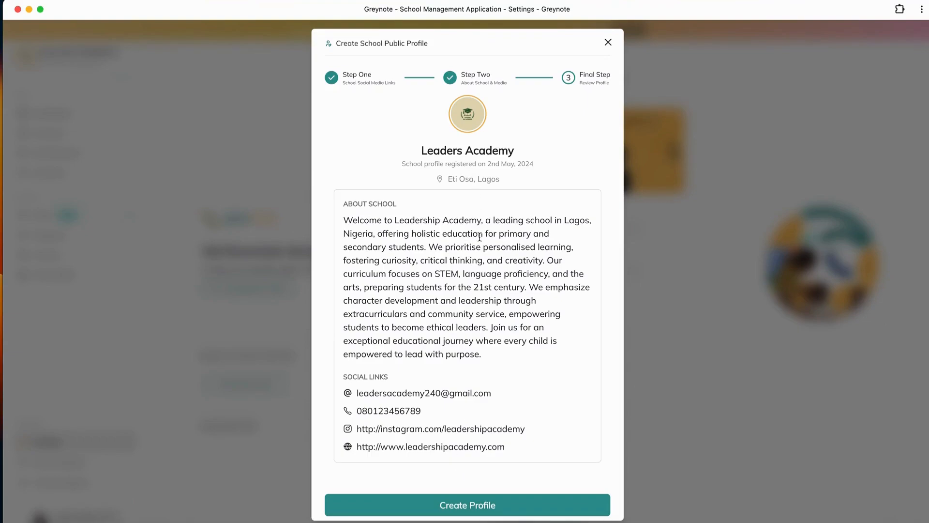
scroll(480, 237, "down", 2)
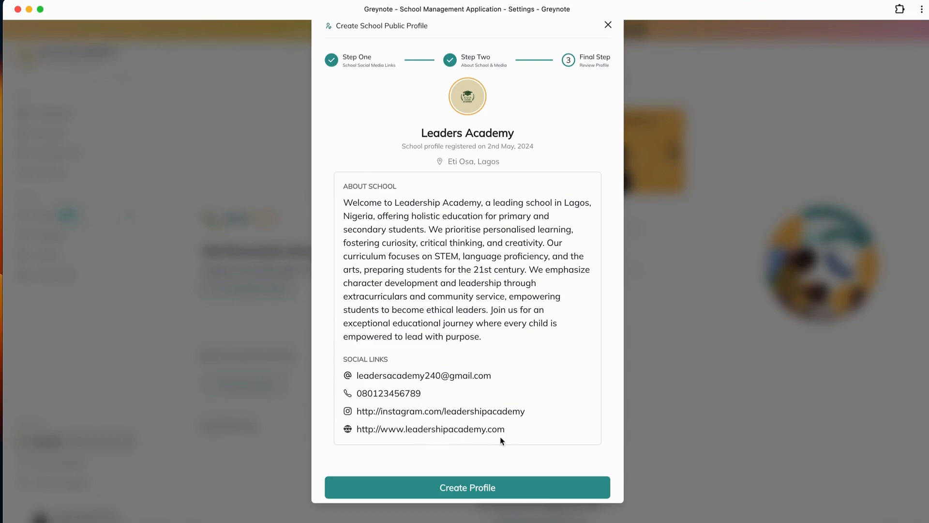
left_click(464, 490)
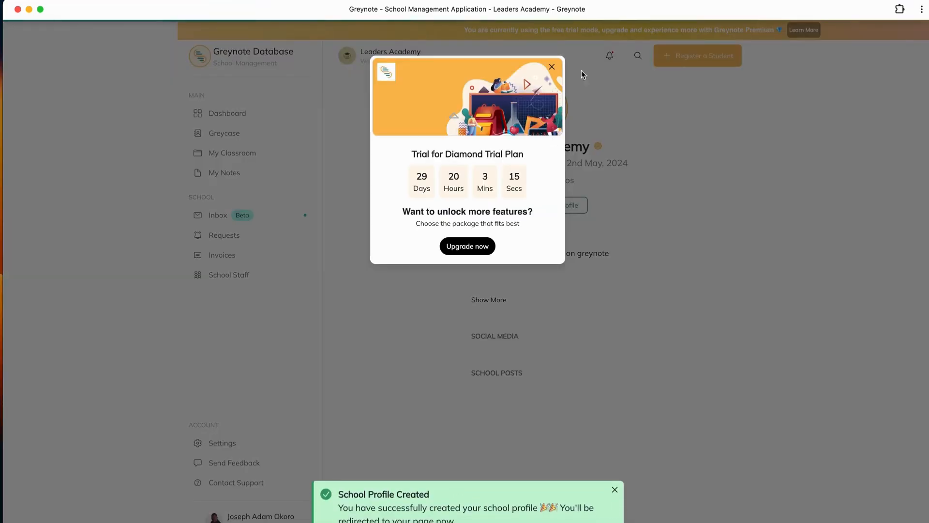
left_click(552, 67)
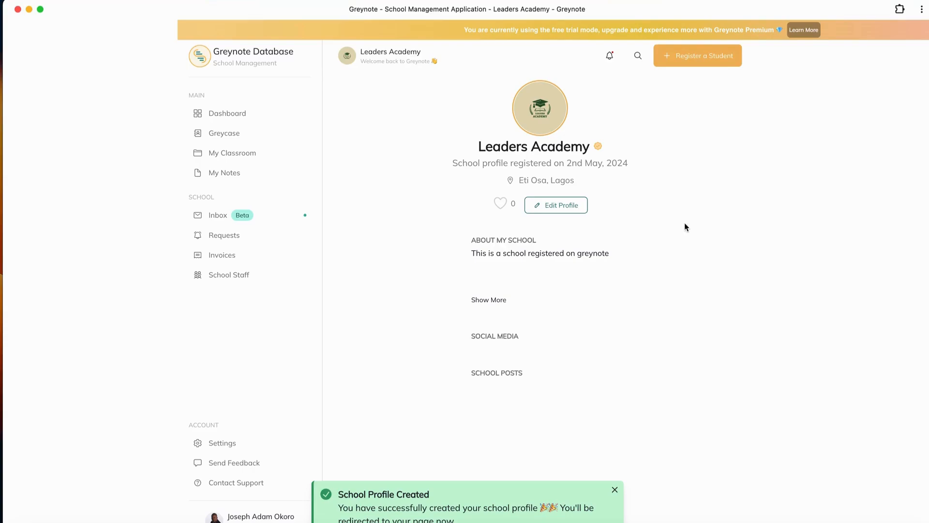
left_click(614, 489)
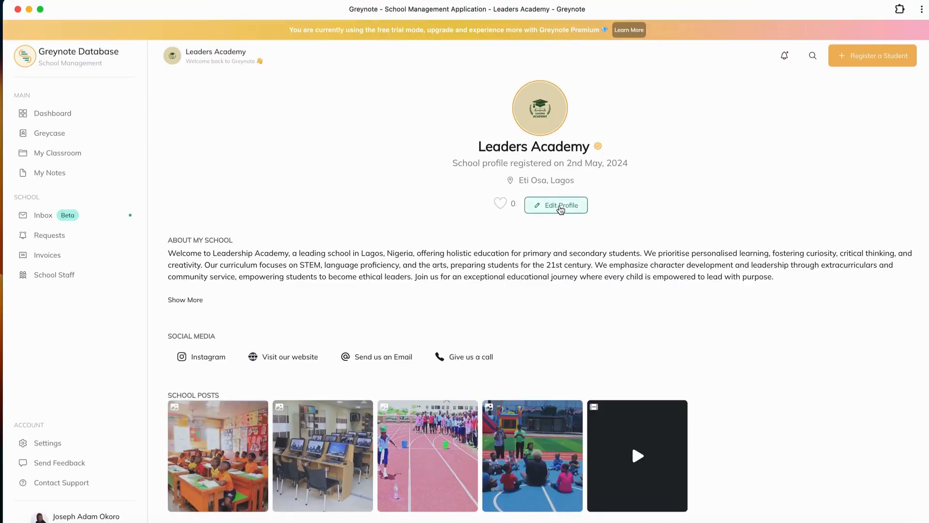
- Open the school profile for editing, look through the contact and social media link fields, and close the form
left_click(561, 207)
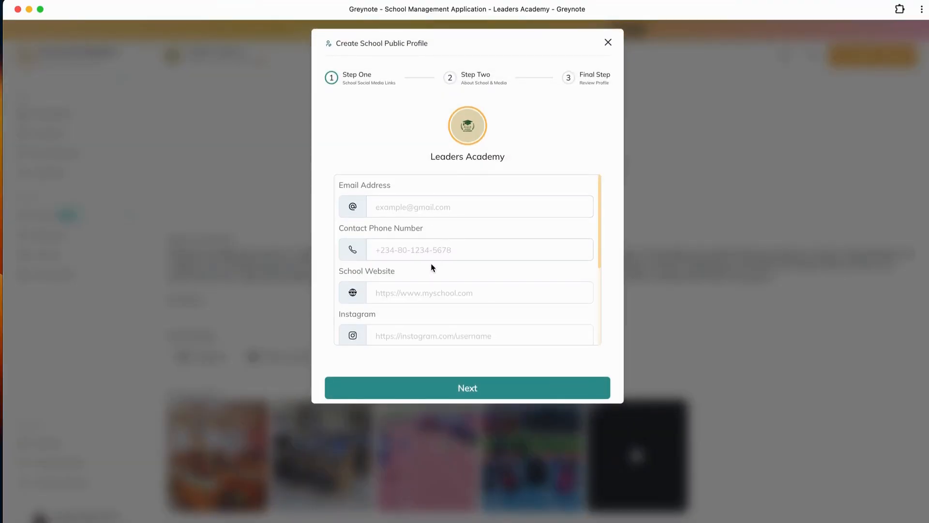
scroll(508, 305, "down", 3)
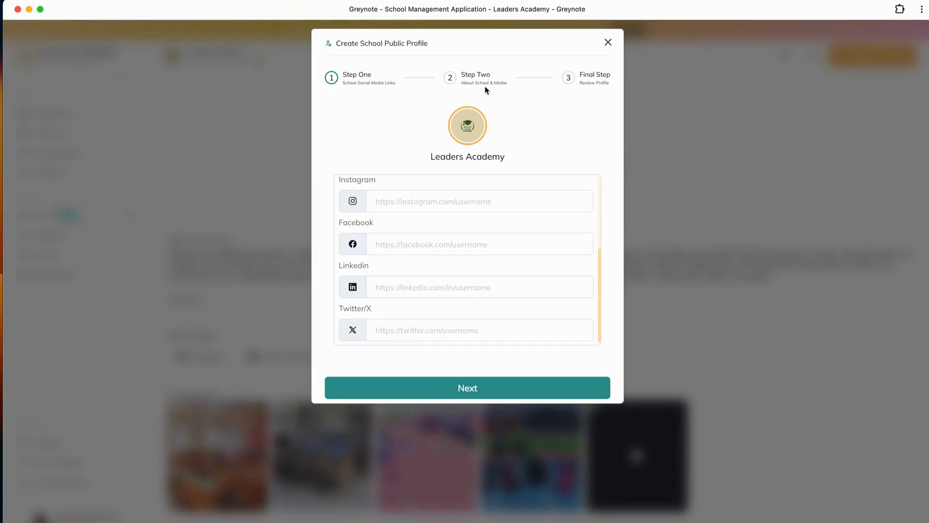
scroll(455, 234, "up", 5)
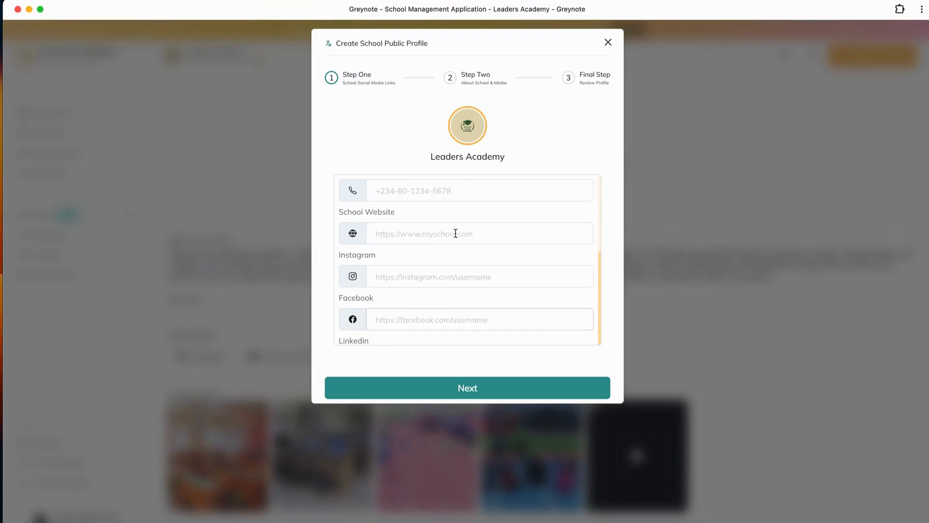
left_click(607, 42)
- Browse the School Posts pictures in the media viewer, close it, and play the uploaded school video
left_click(237, 440)
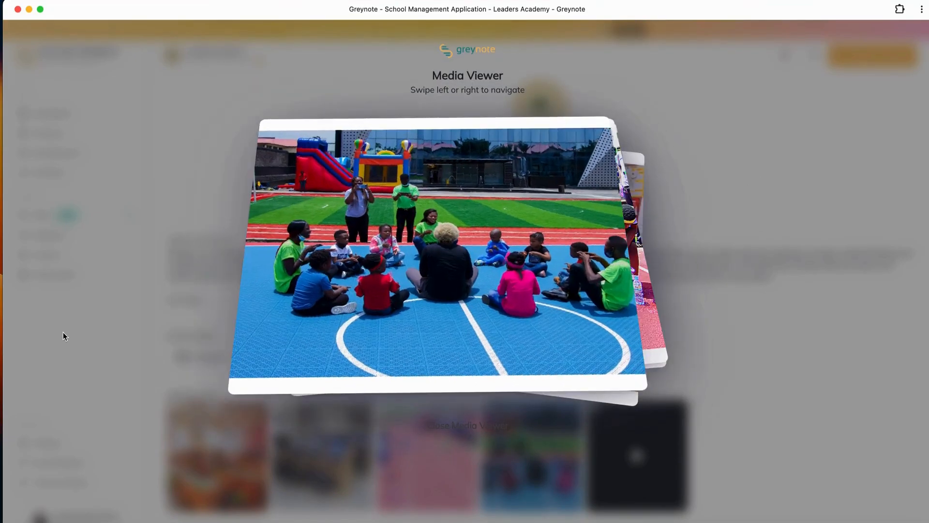
left_click_drag(435, 287, 321, 259)
left_click_drag(396, 245, 825, 240)
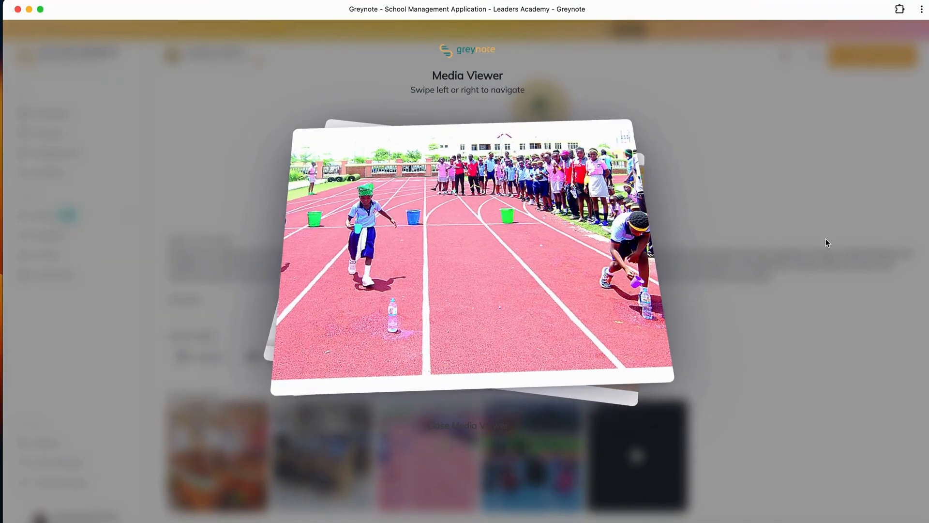
left_click(671, 240)
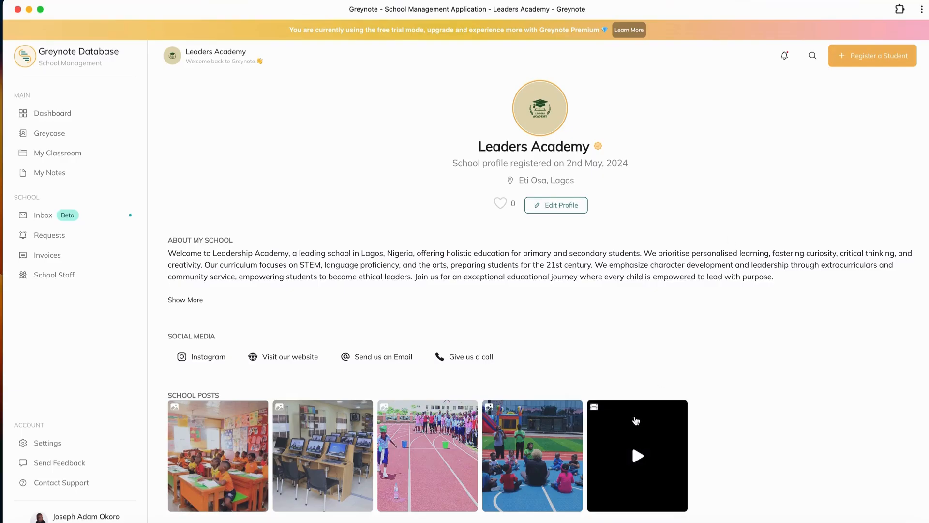
left_click(634, 419)
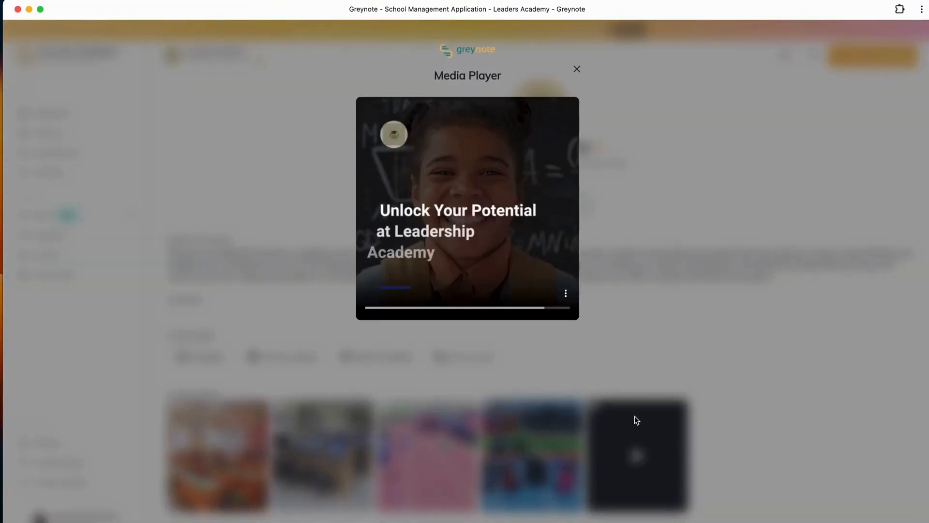